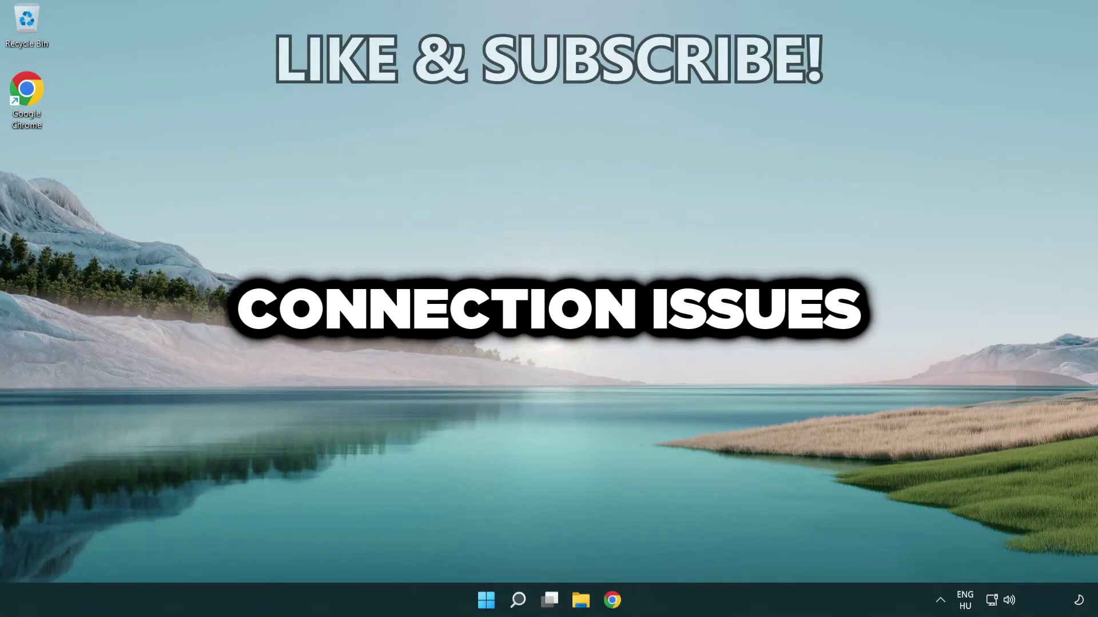
Step: Search for 'cmd' and launch Command Prompt as administrator
click(518, 604)
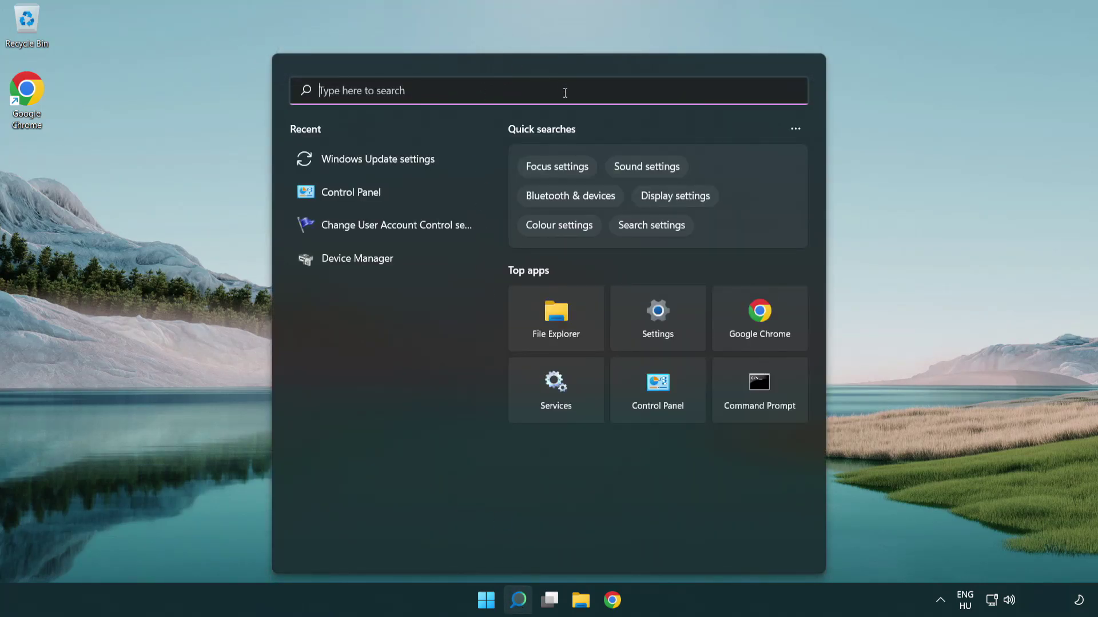
text(cmd)
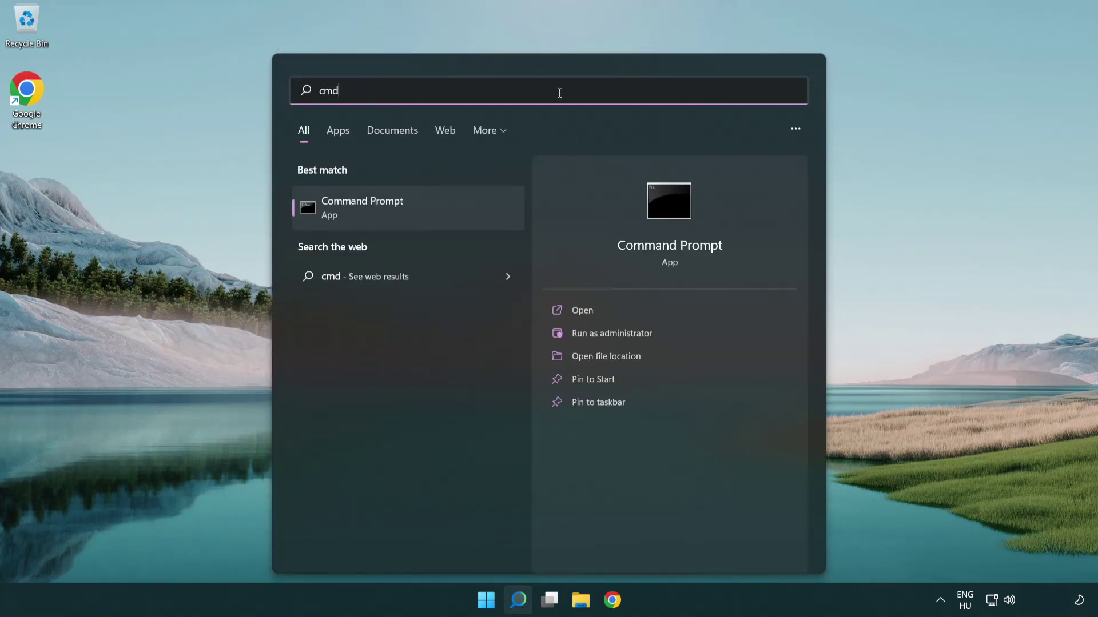
right_click(447, 204)
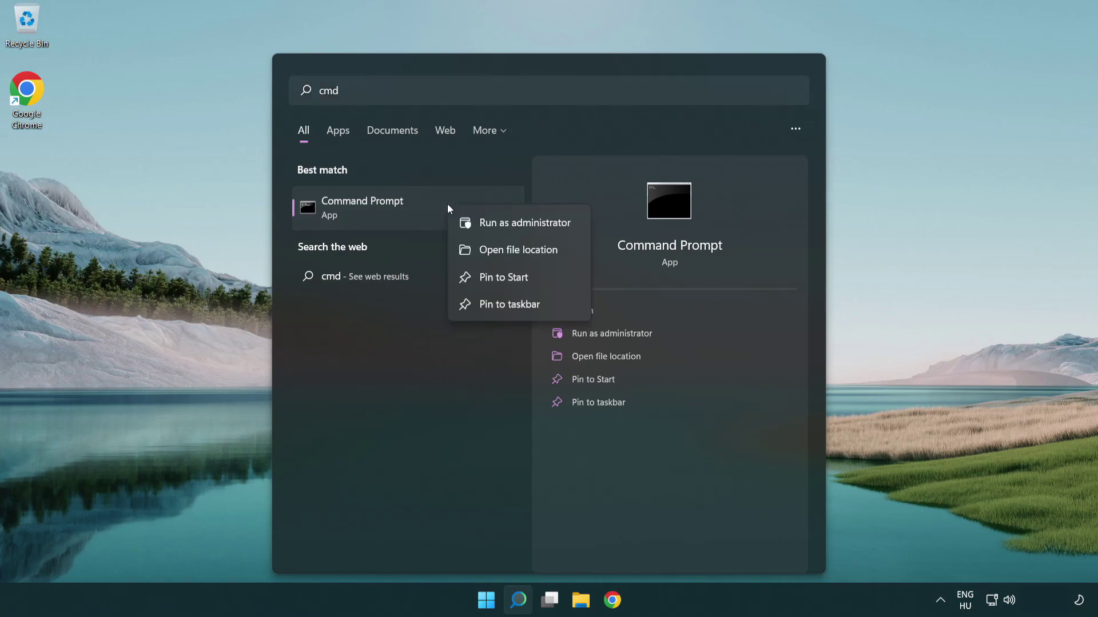
click(532, 226)
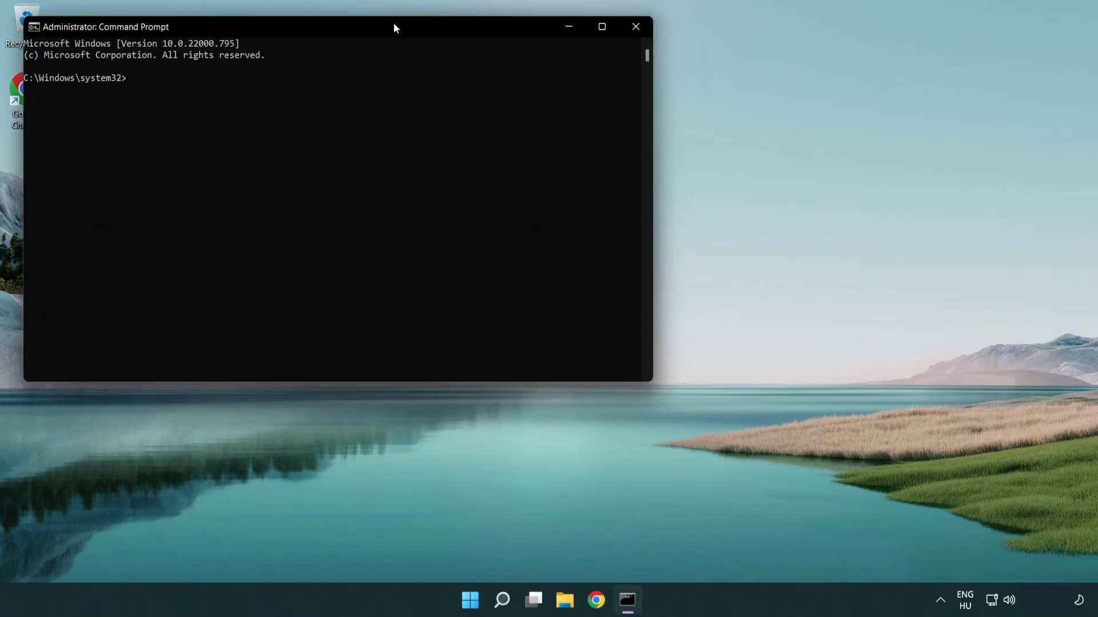
Step: Flush the DNS resolver cache with 'ipconfig /flushdns'
drag(394, 24, 594, 122)
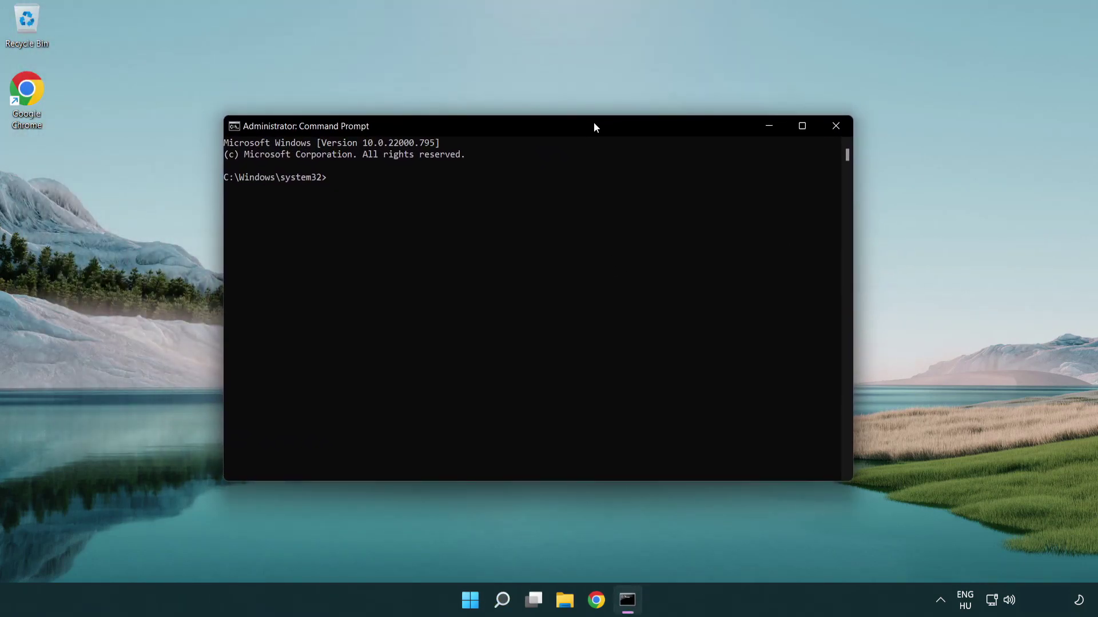
text(i)
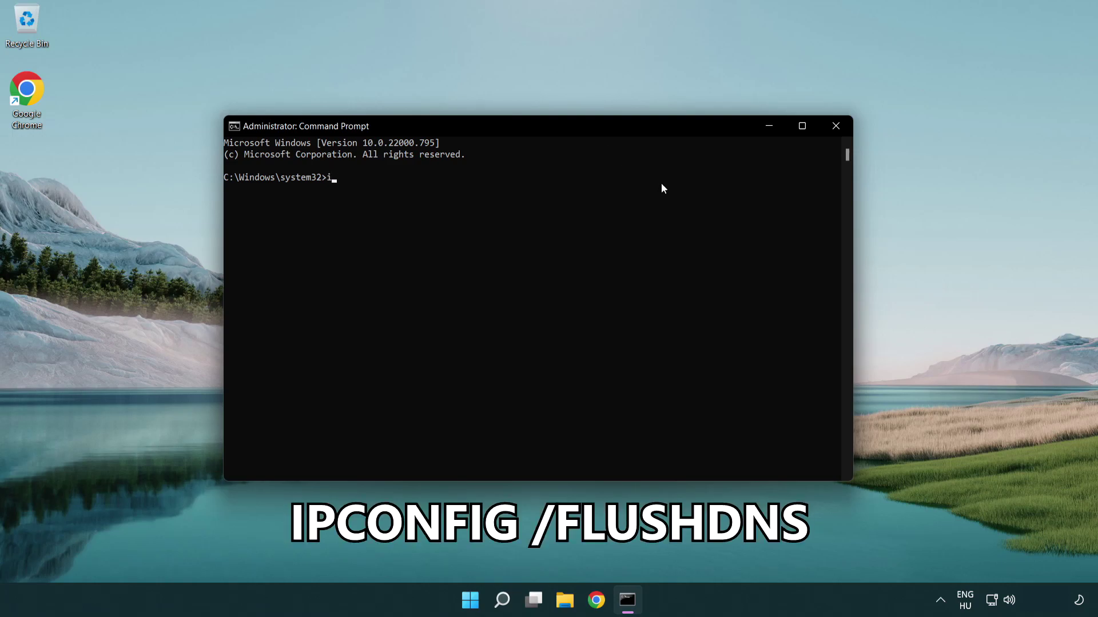
text(pconfig /flushdns)
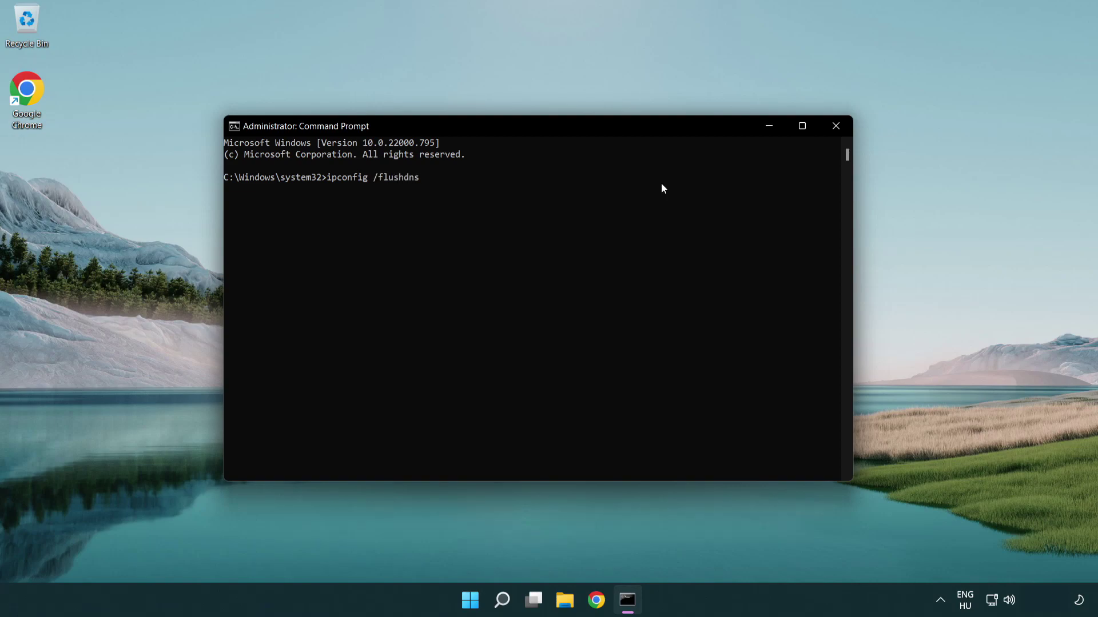
key(Return)
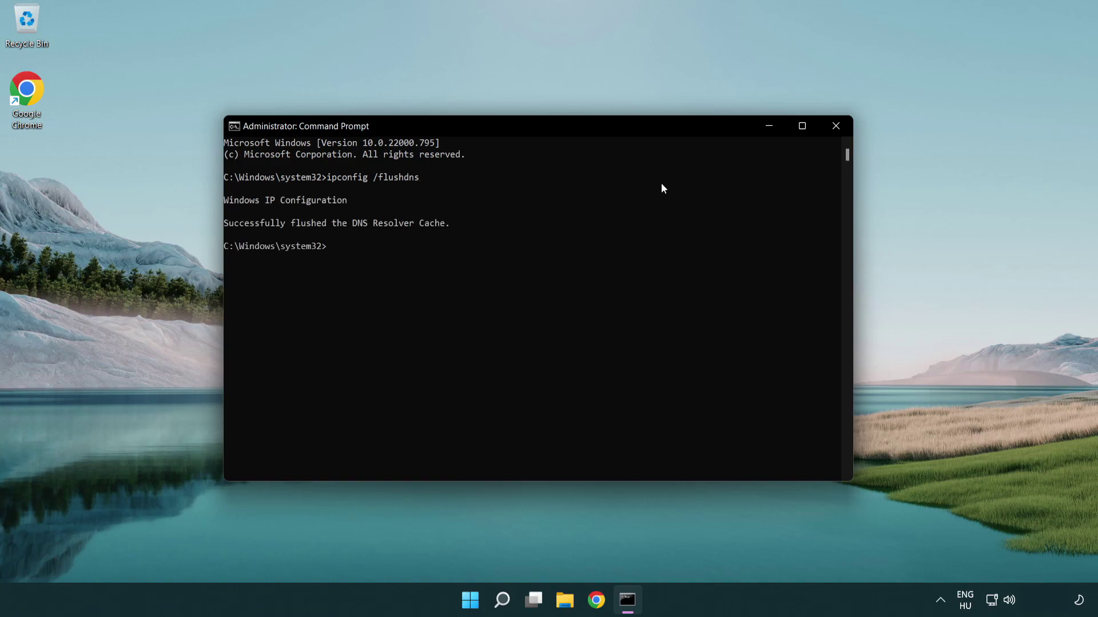
Step: Reset the Winsock catalog with 'netsh winsock reset', then enter 'exit'
text(net)
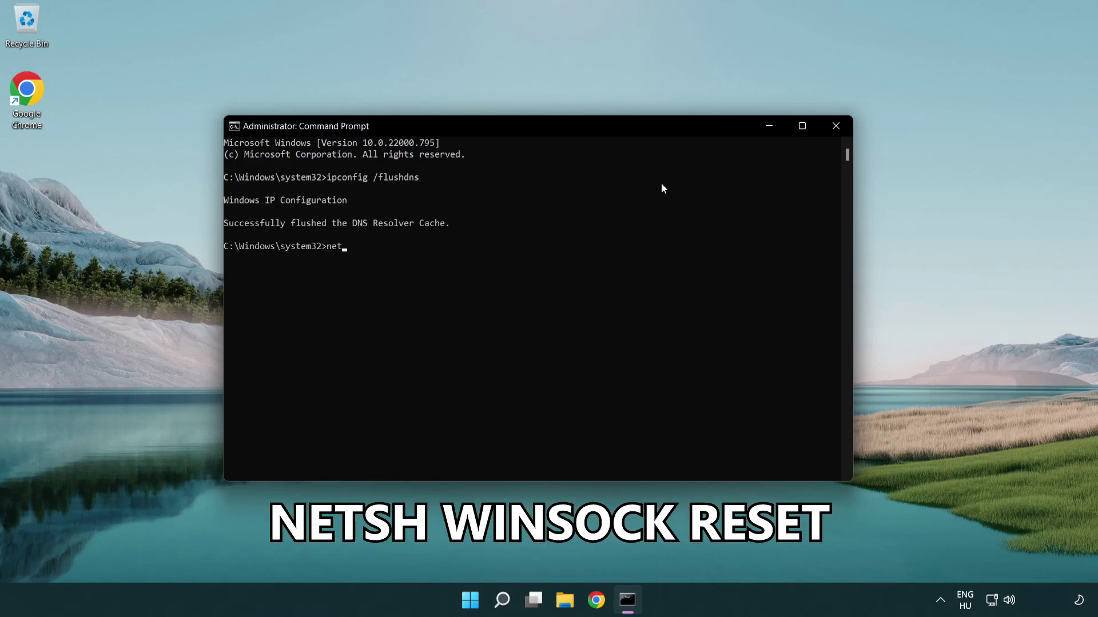
text(sh winsock reset)
key(Return)
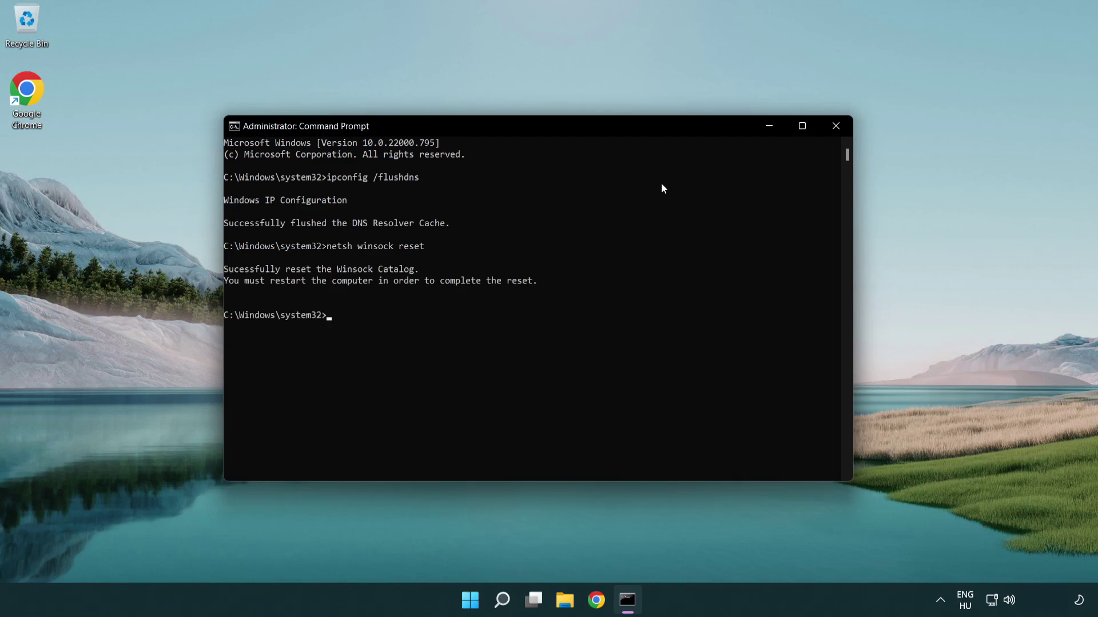
text(exit)
Step: Close the console and go to Advanced network settings from the network tray icon
key(Return)
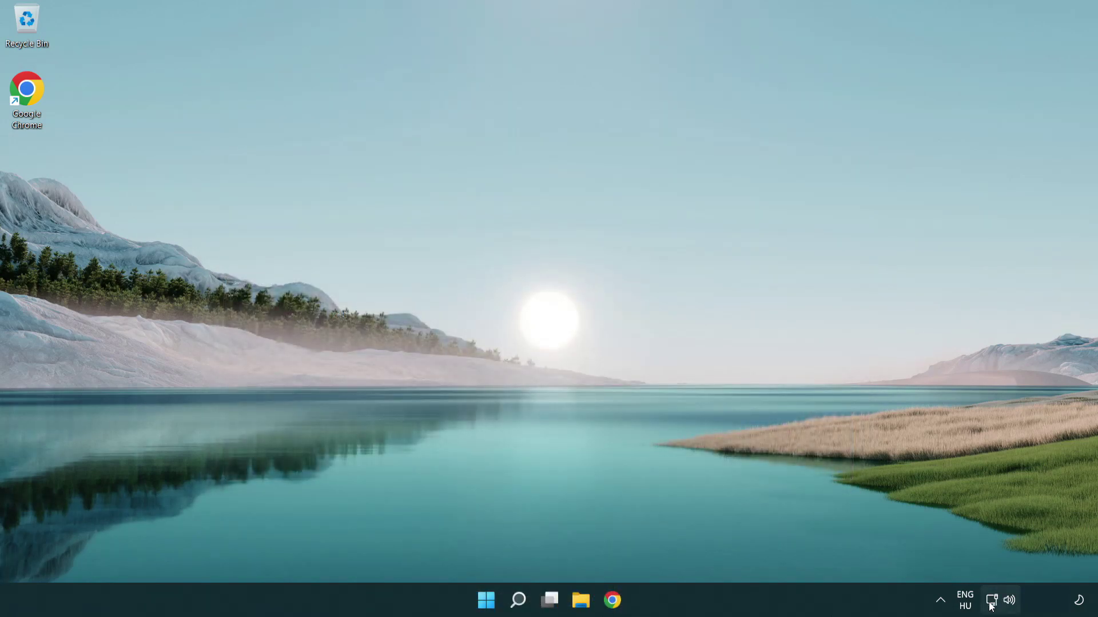
right_click(995, 605)
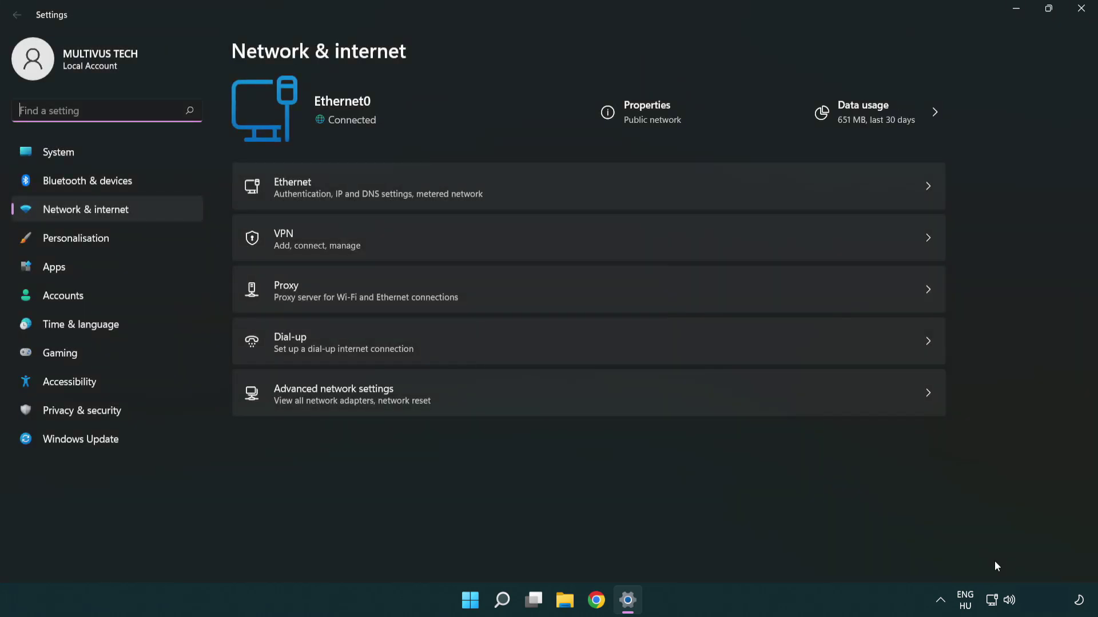
click(591, 403)
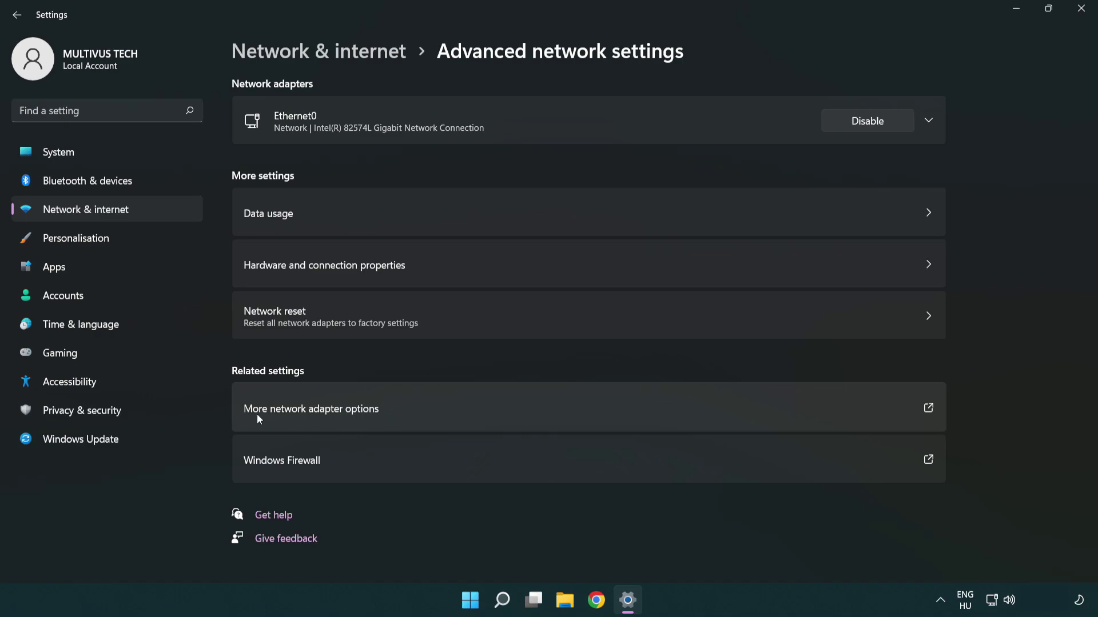
Step: Open Ethernet0's Properties from Network Connections and select Internet Protocol Version 4 (TCP/IPv4)
click(336, 413)
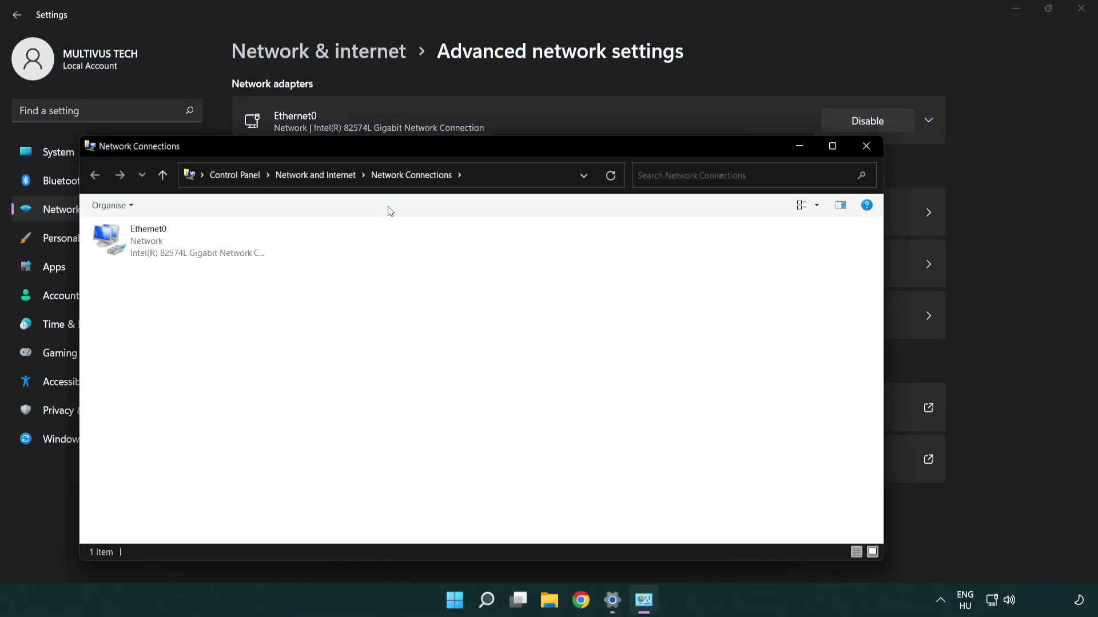
drag(407, 150, 478, 87)
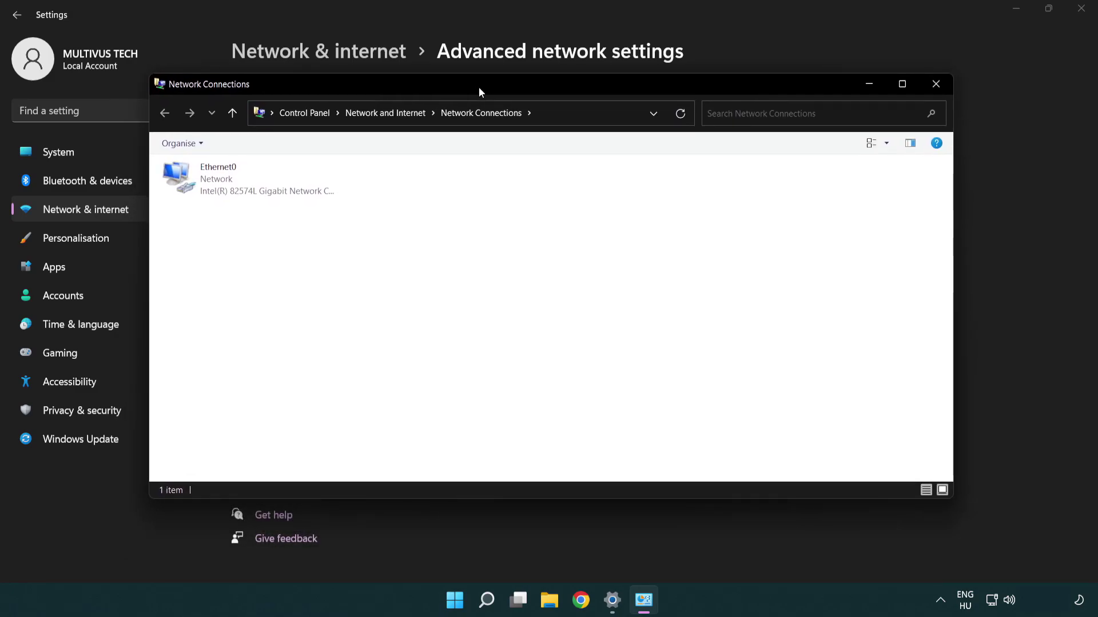
click(223, 185)
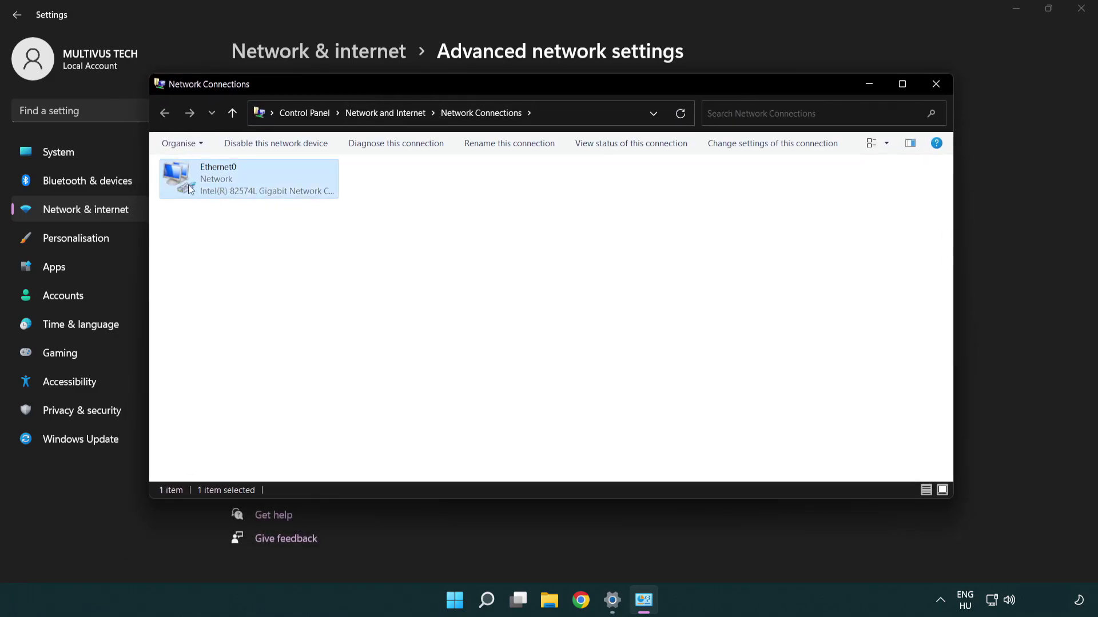
right_click(247, 182)
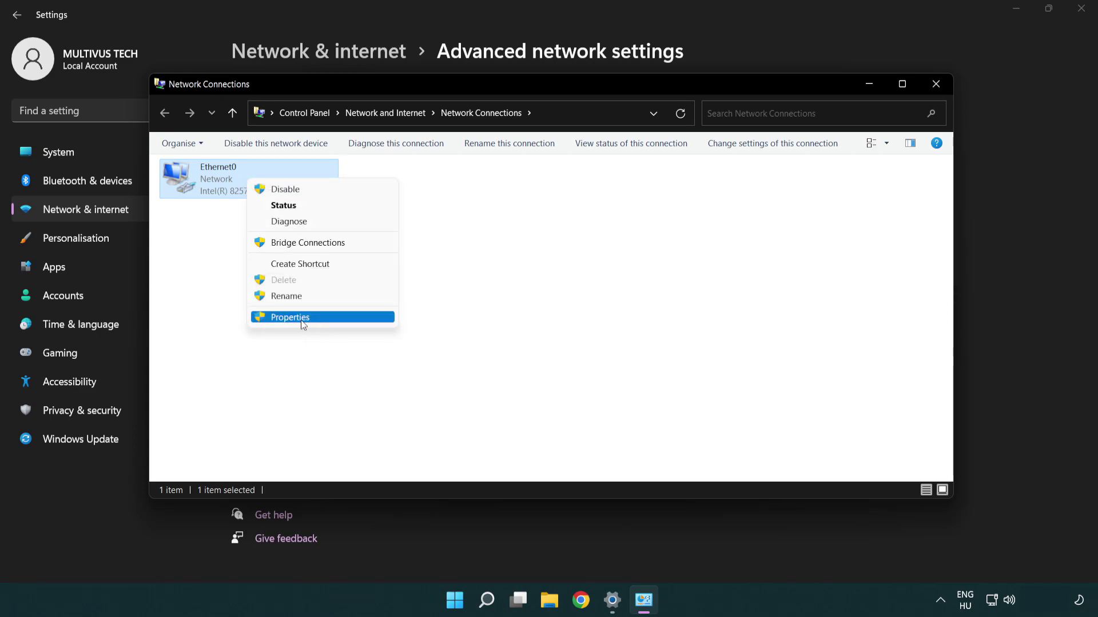
click(332, 321)
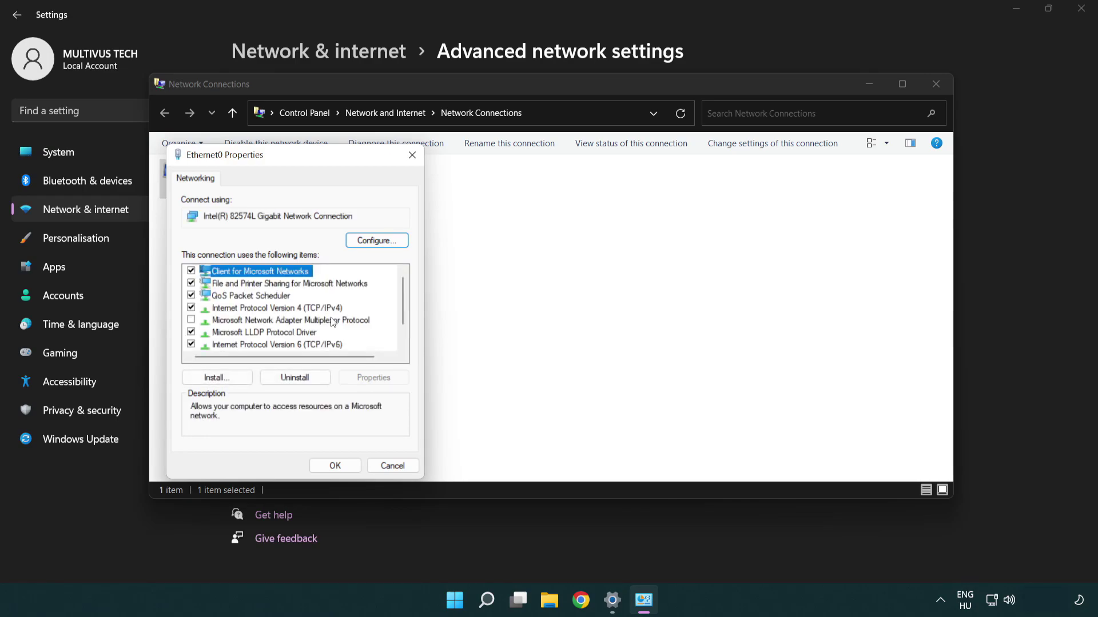
drag(281, 162, 533, 147)
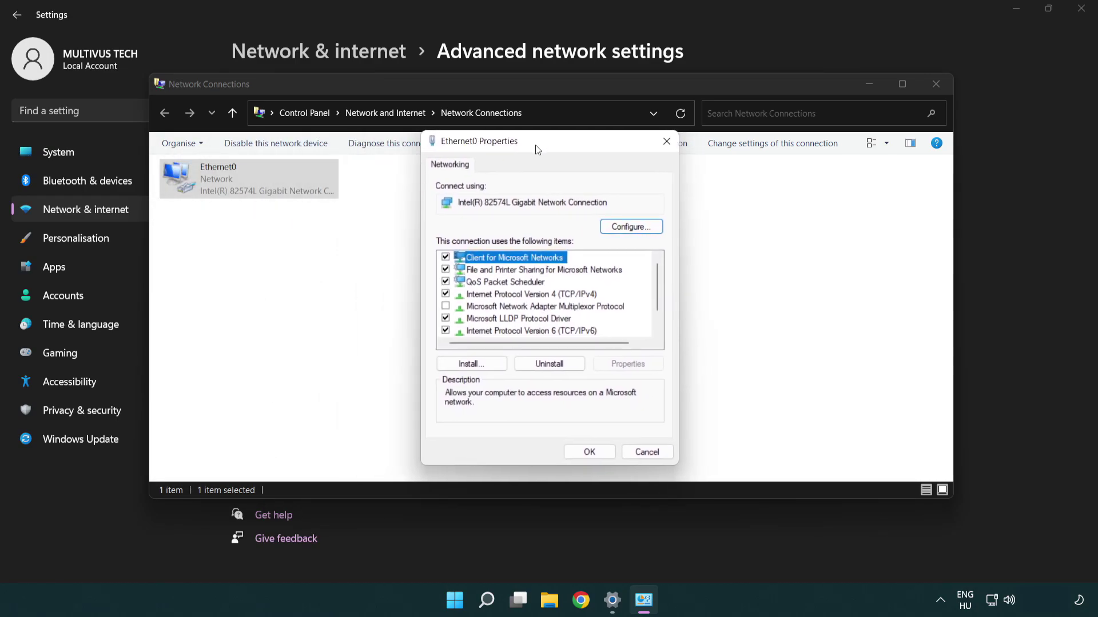
click(502, 297)
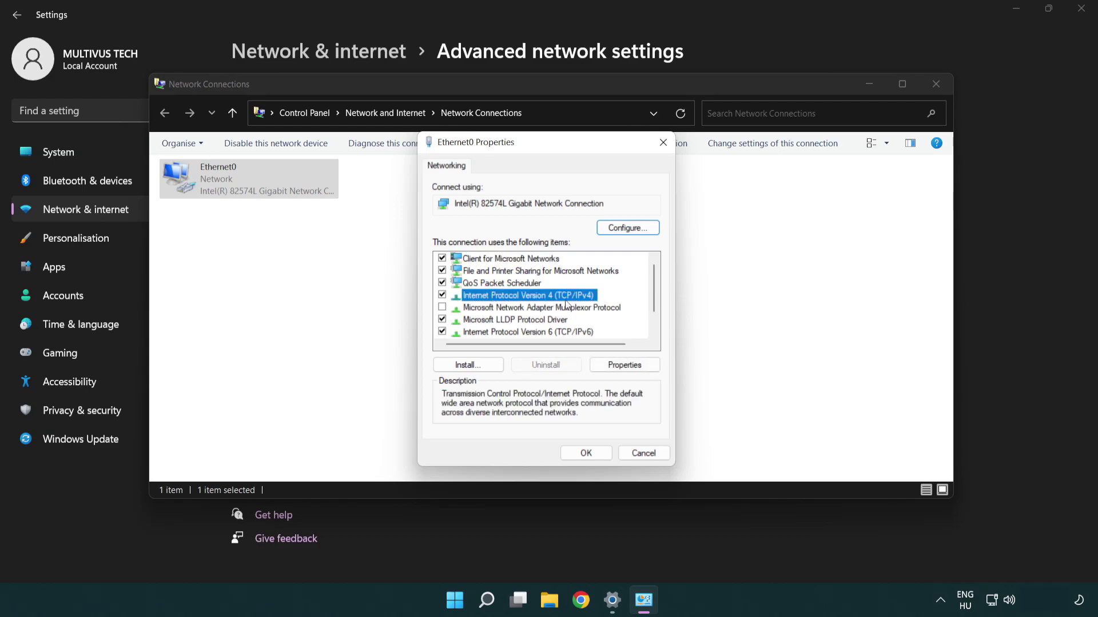
Step: Set Ethernet0's IPv4 DNS to 8.8.8.8 preferred and 8.8.4.4 alternate, and confirm
click(625, 372)
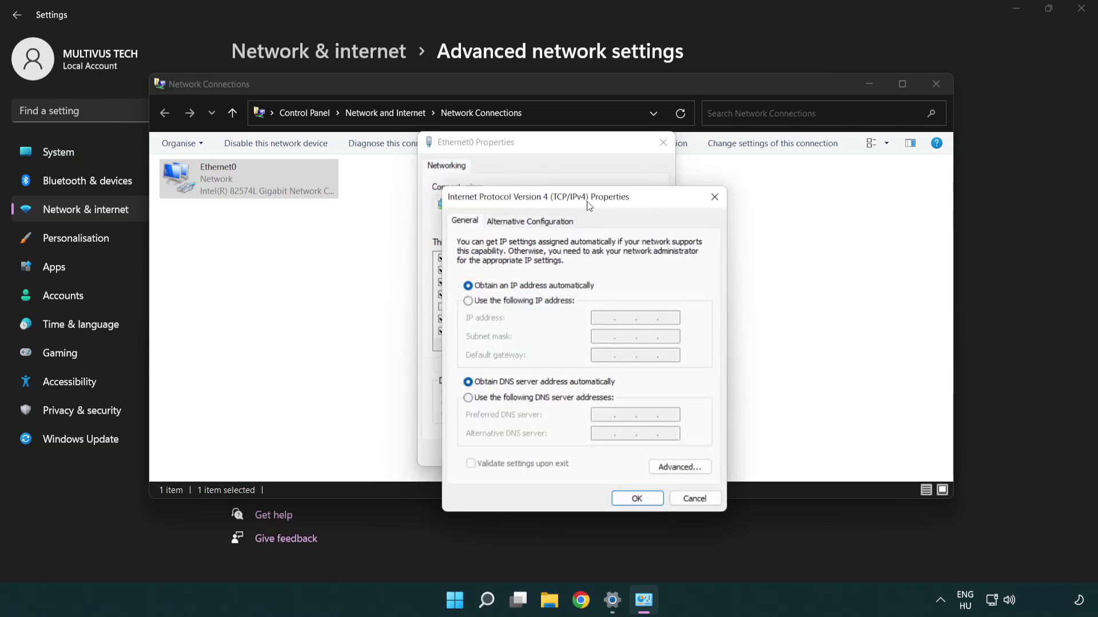
drag(589, 206, 550, 155)
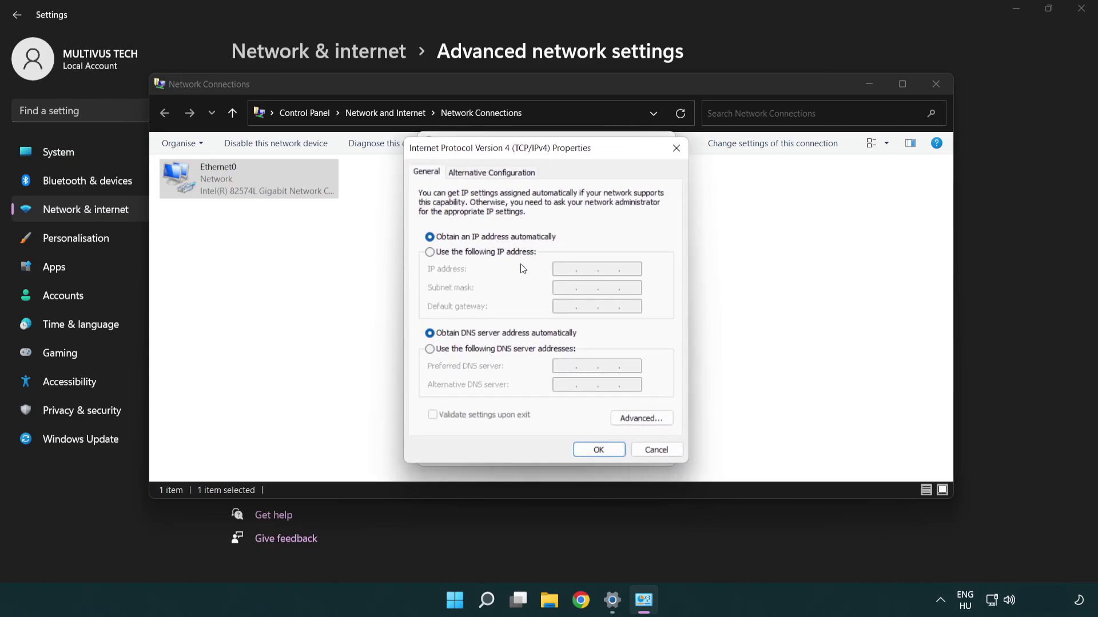
click(450, 354)
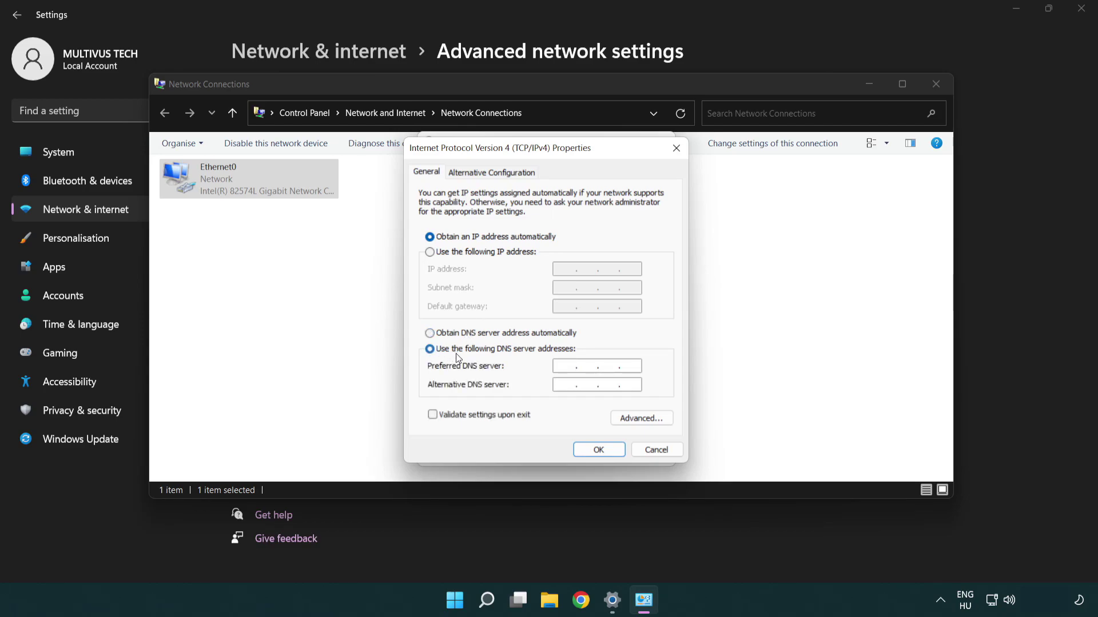
click(563, 365)
text(8.)
text(8)
text(.8.)
text(8)
text(8.8.)
text(4.4)
click(598, 450)
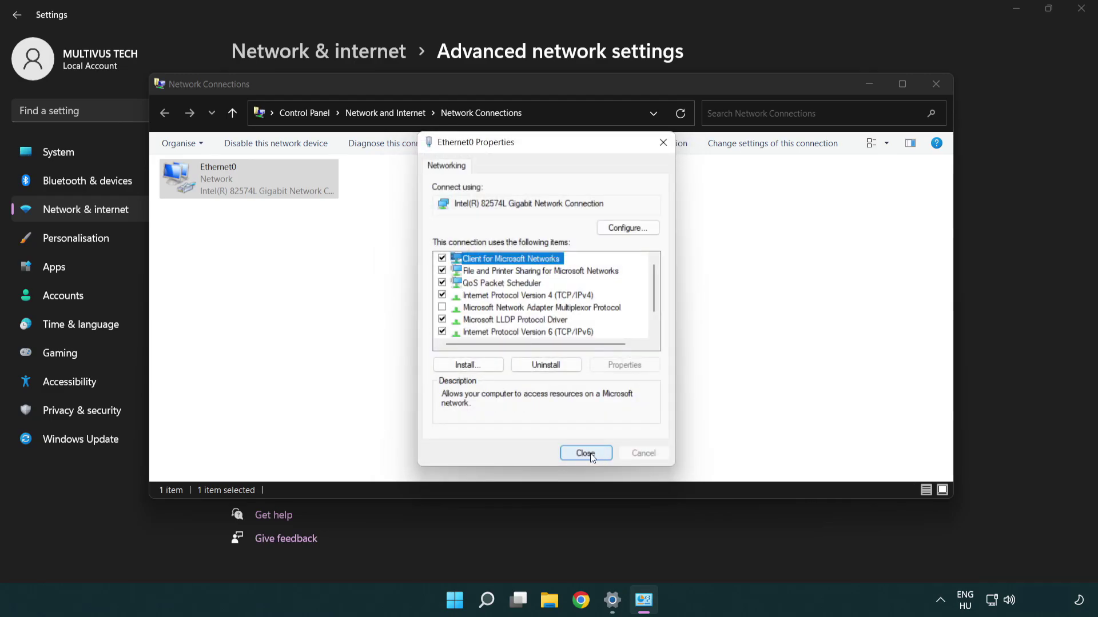
Step: Close Ethernet0 Properties, Network Connections and Settings, then show the Start menu power options
click(593, 455)
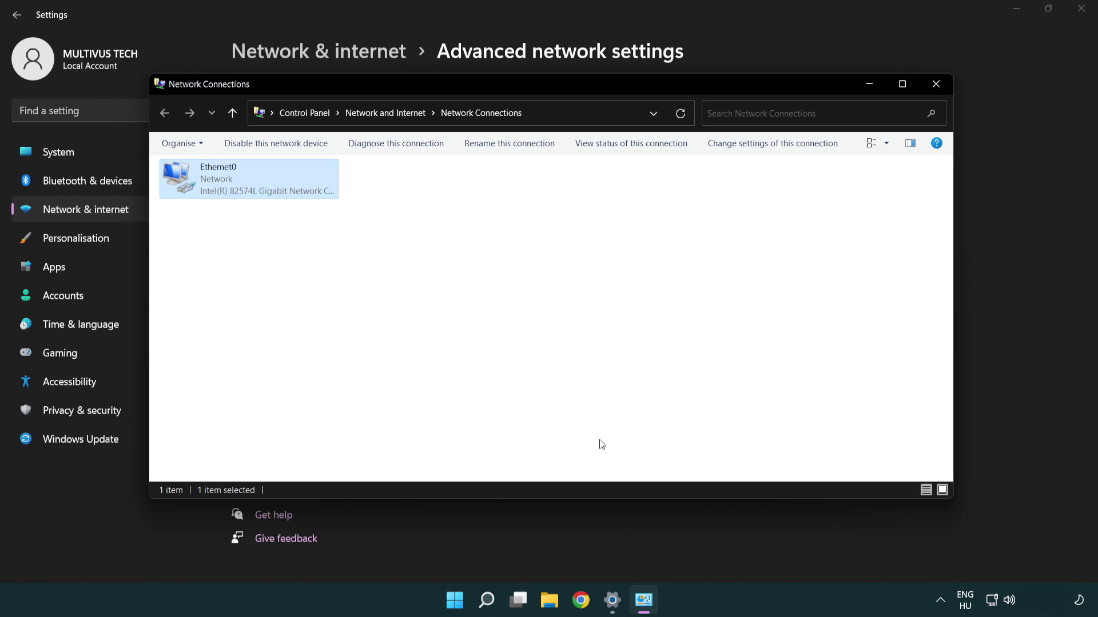
click(936, 85)
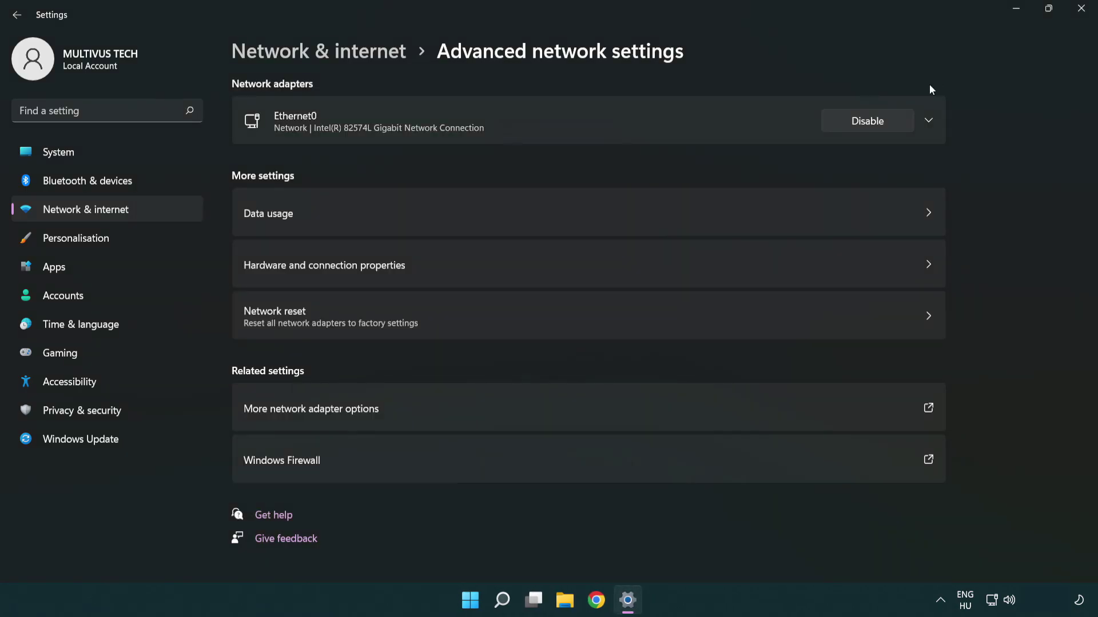
click(1079, 10)
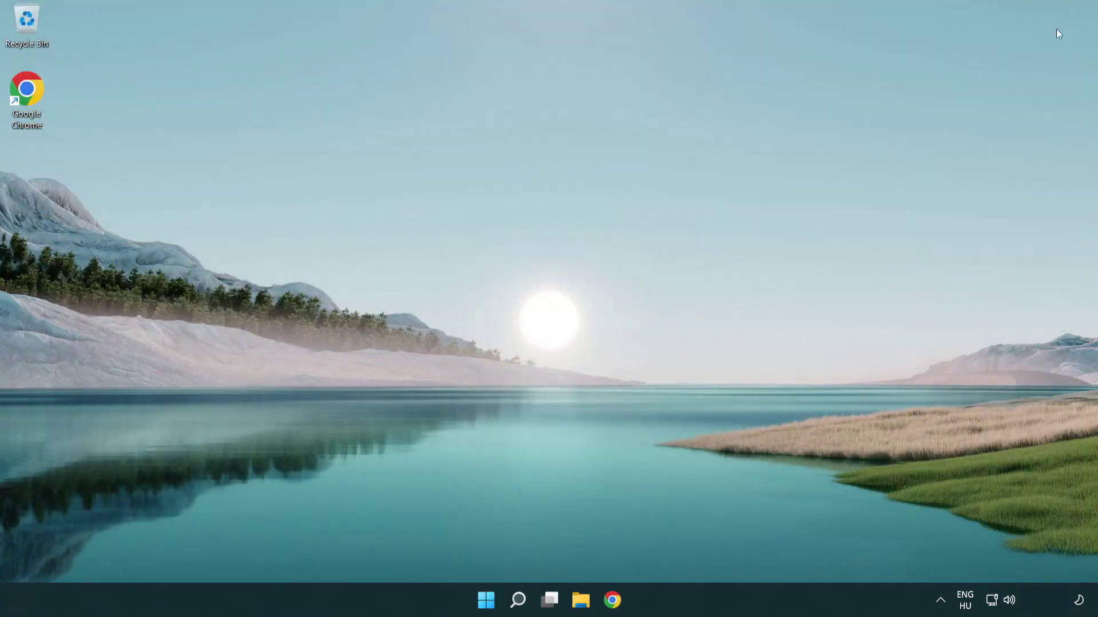
click(486, 599)
click(727, 552)
Step: Run Network reset, accept the 5-minute shutdown notice, and close Settings
right_click(992, 601)
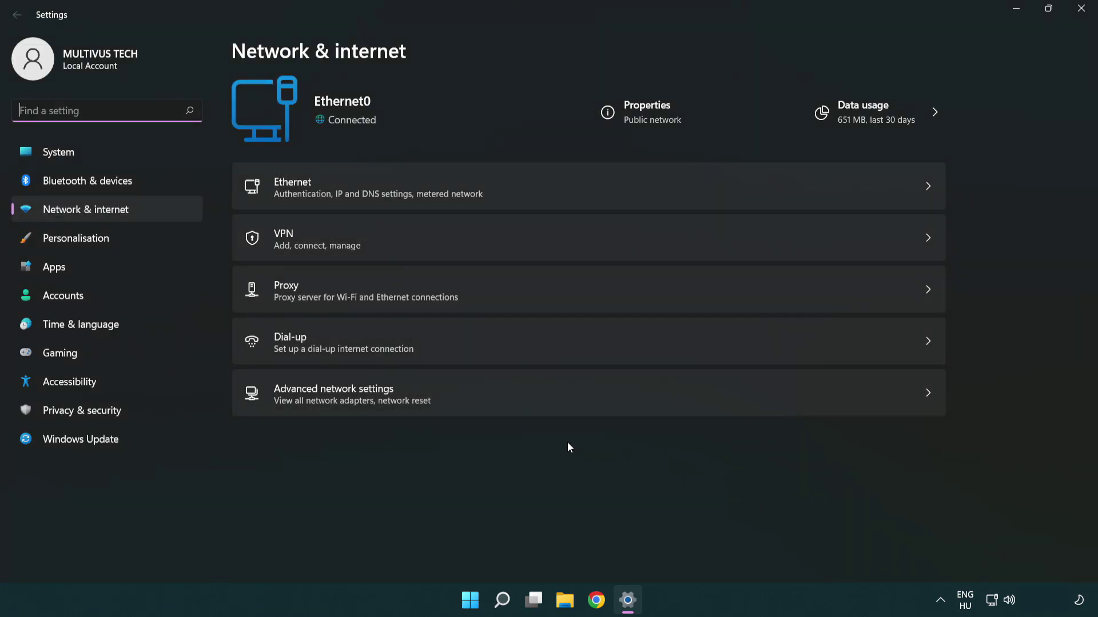
click(498, 396)
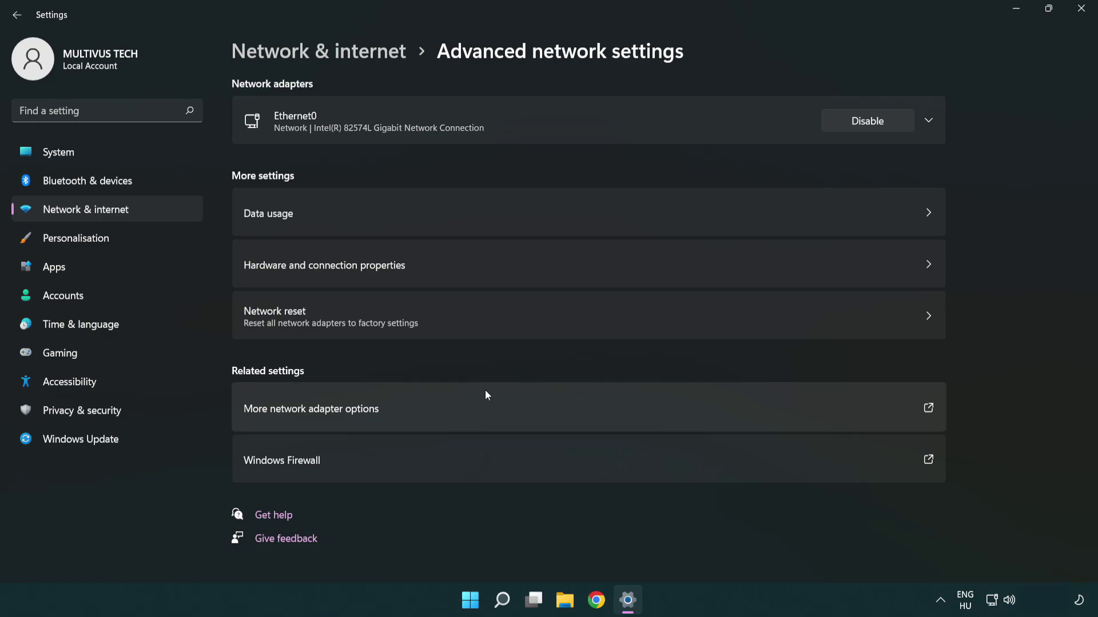
click(494, 325)
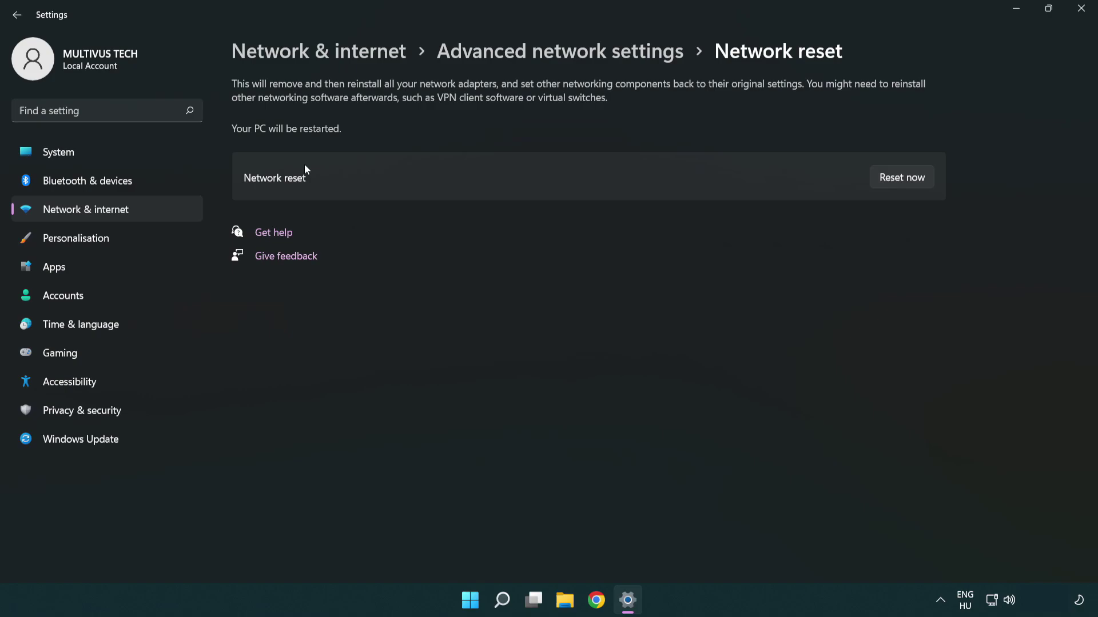
click(913, 178)
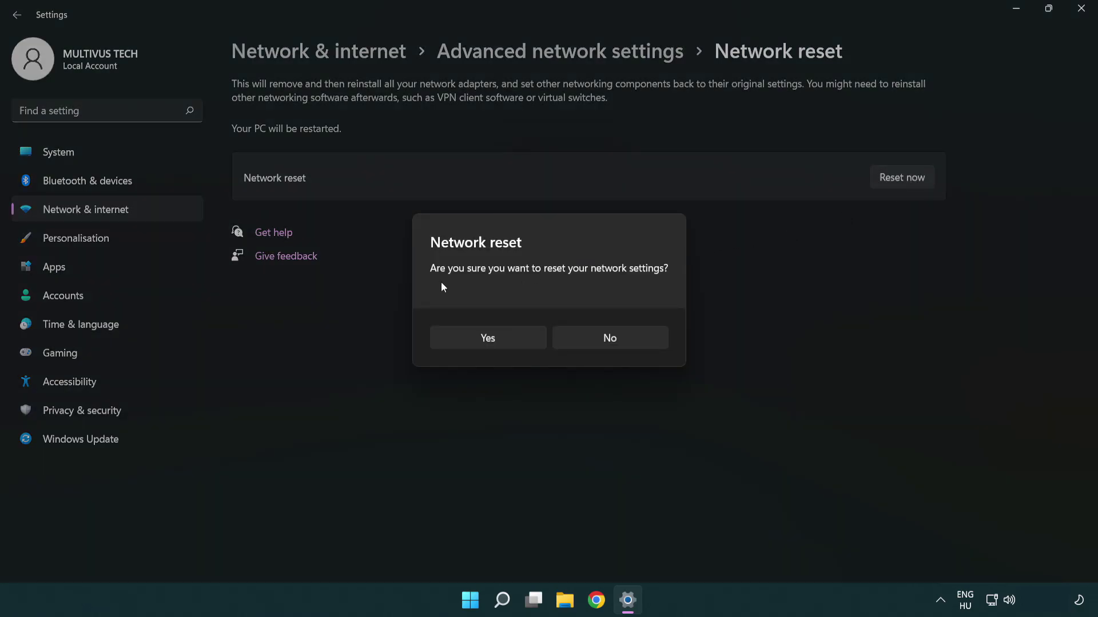
click(498, 345)
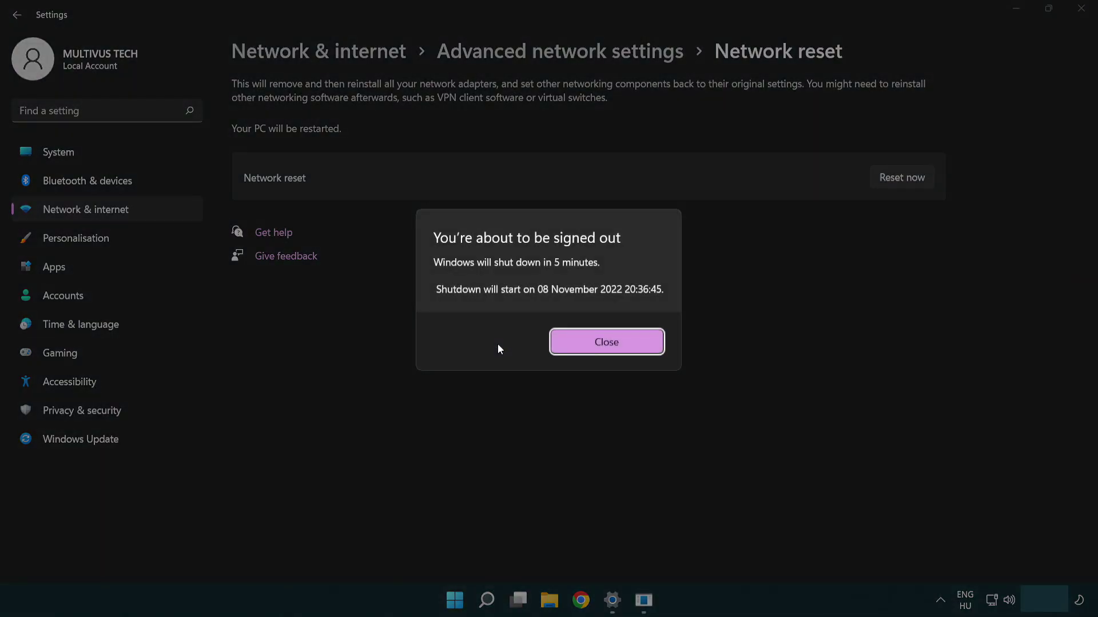
click(623, 341)
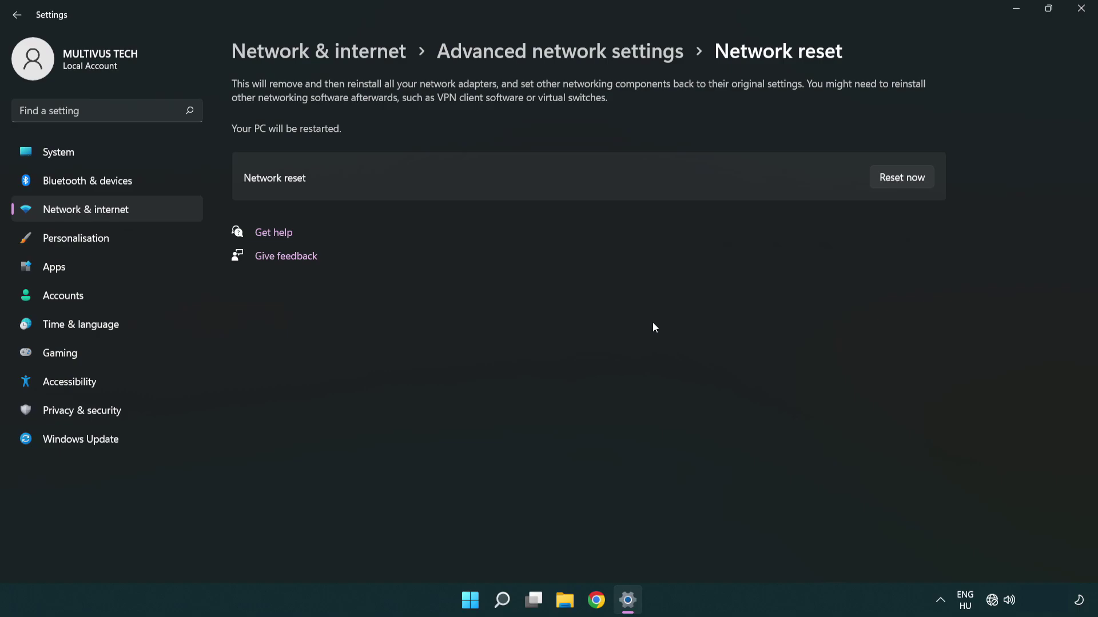
click(1082, 9)
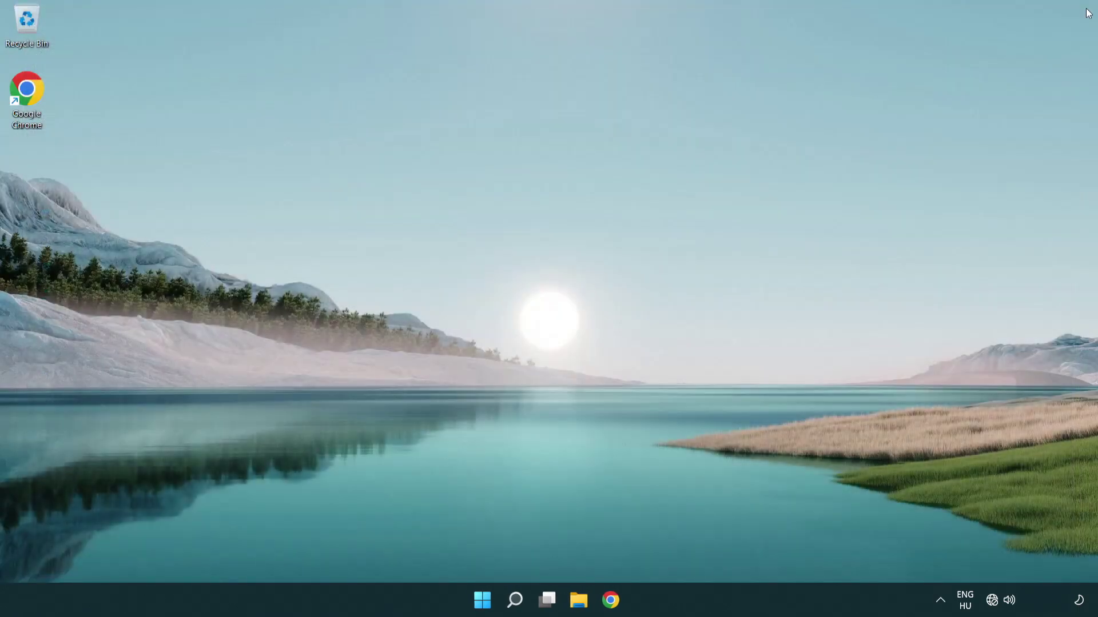
Step: Show the Start menu power options offering Sleep, Shut down and Restart
click(486, 600)
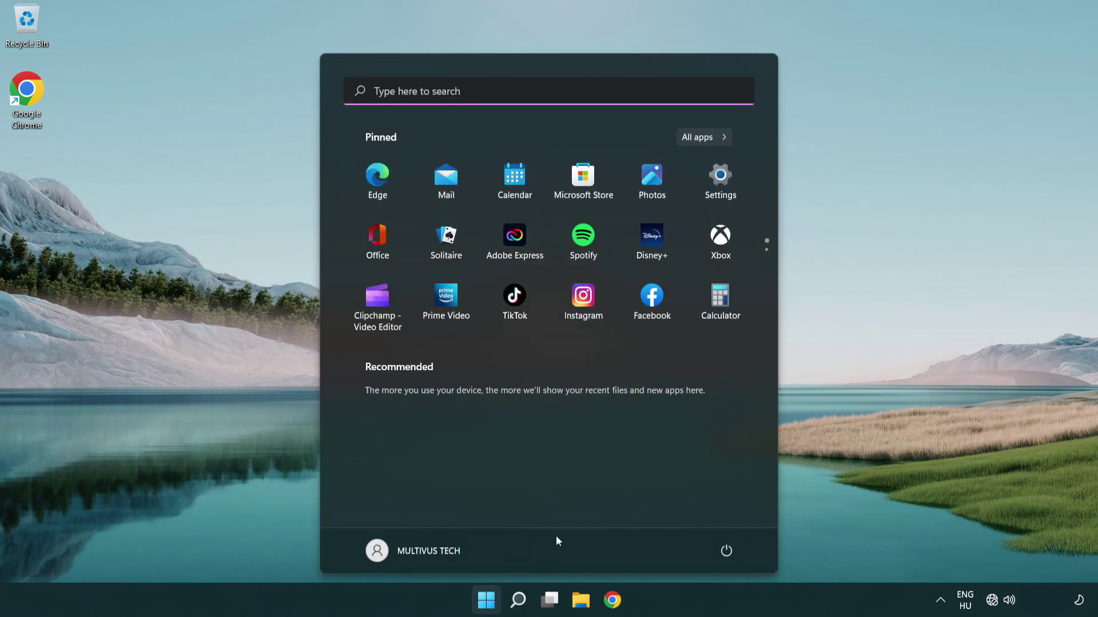
click(726, 551)
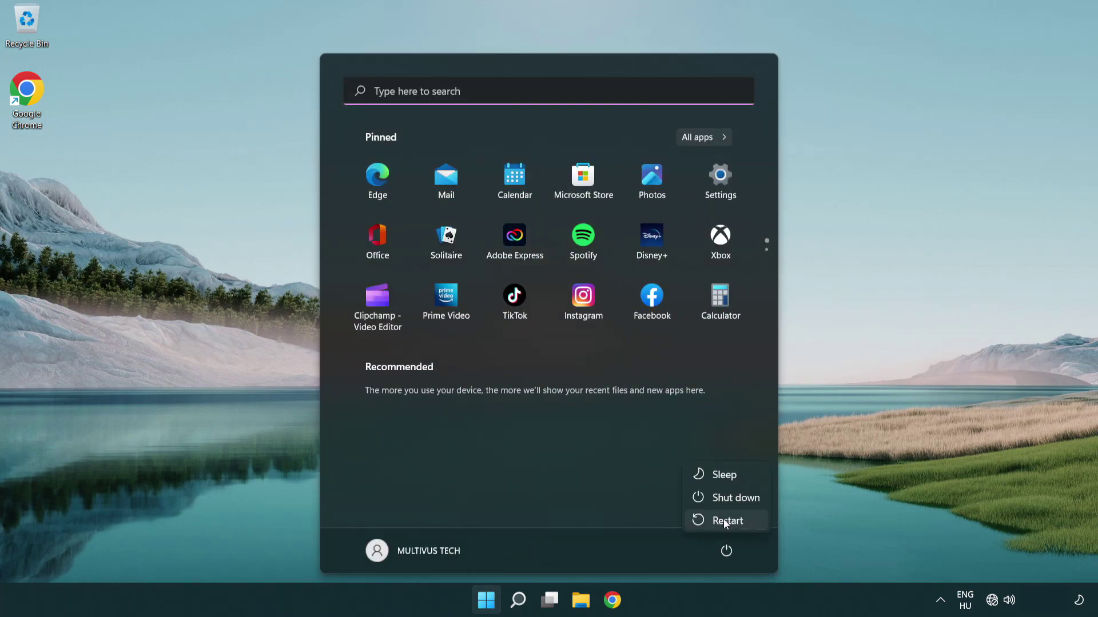